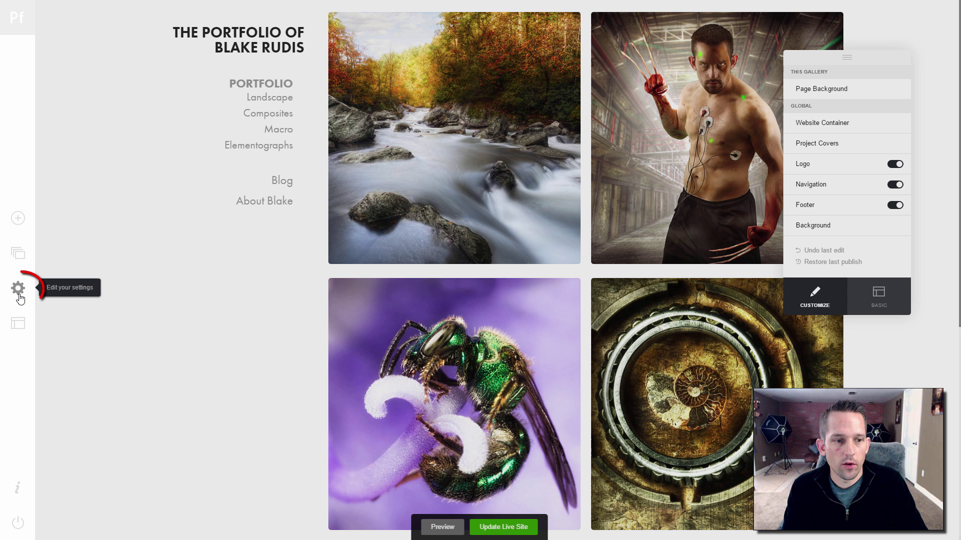
Step: Open the site's Domain Name settings and focus the custom domain name field
left_click(19, 295)
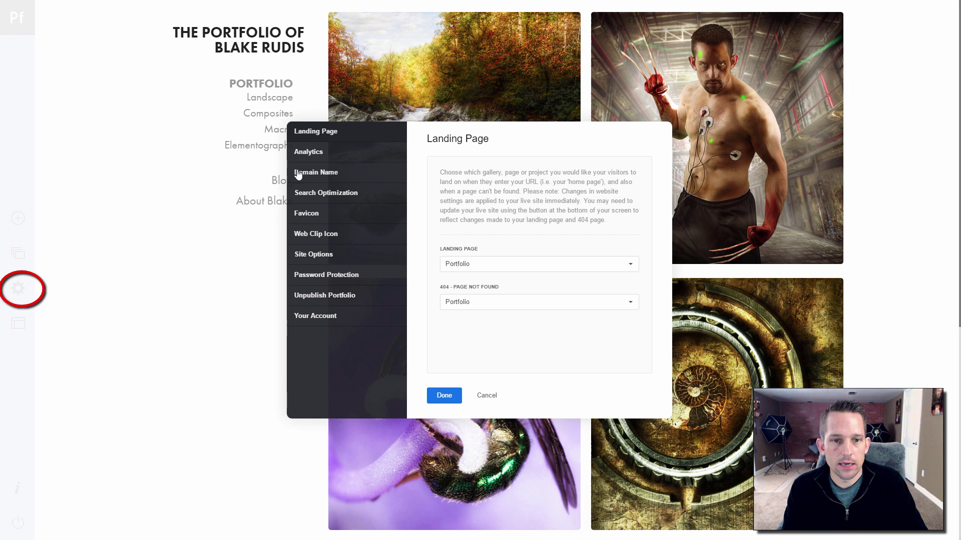
left_click(300, 174)
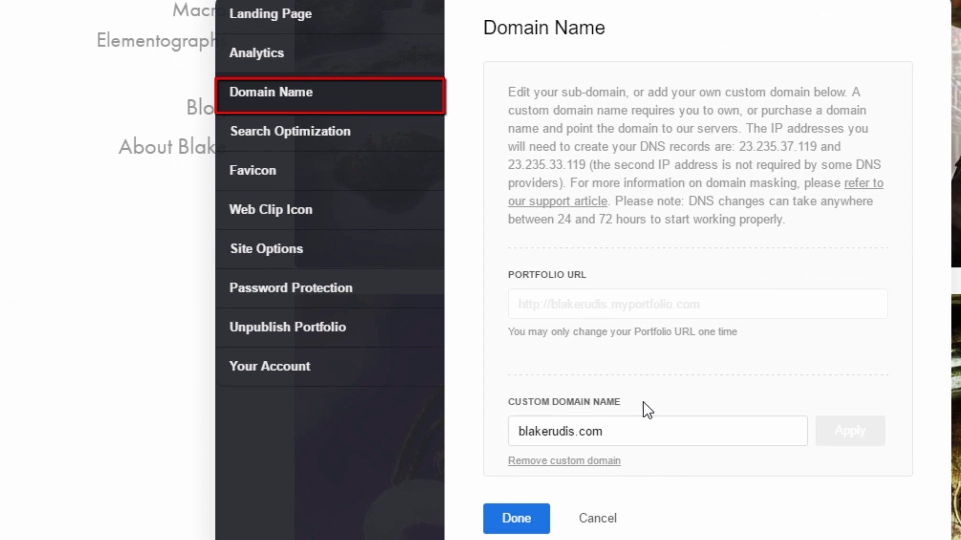
left_click(546, 424)
Step: Select the DNS IP address 23.235.37.119 from the settings description text
left_click_drag(747, 129, 819, 147)
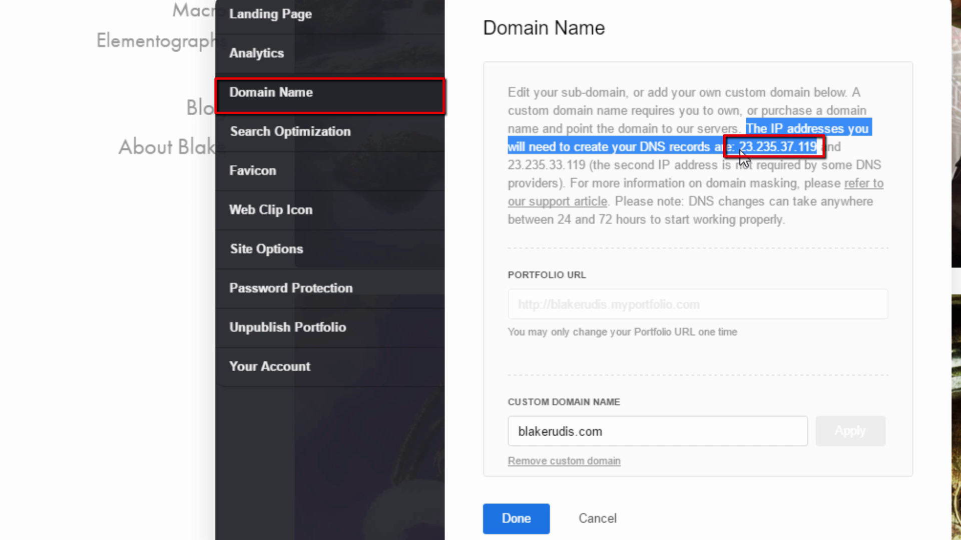
left_click_drag(738, 150, 817, 149)
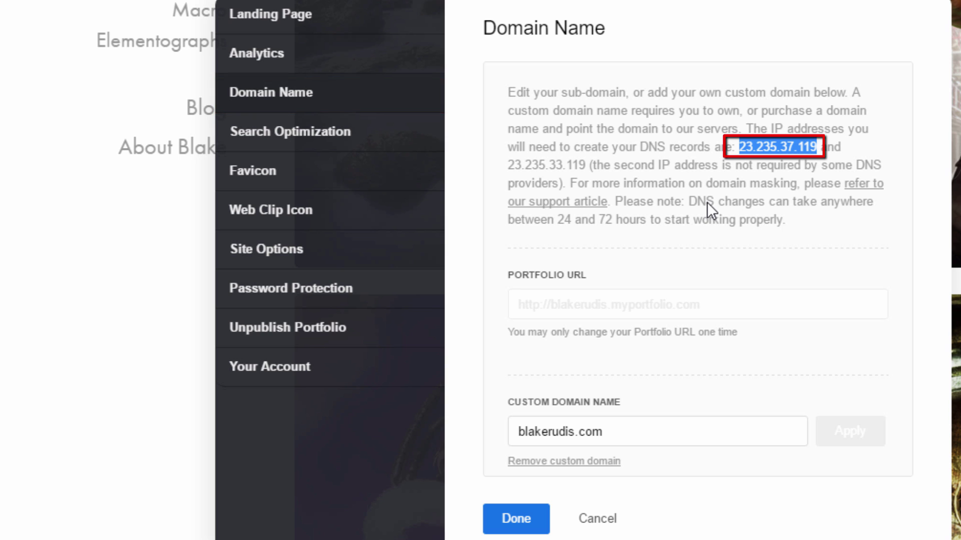
left_click(738, 159)
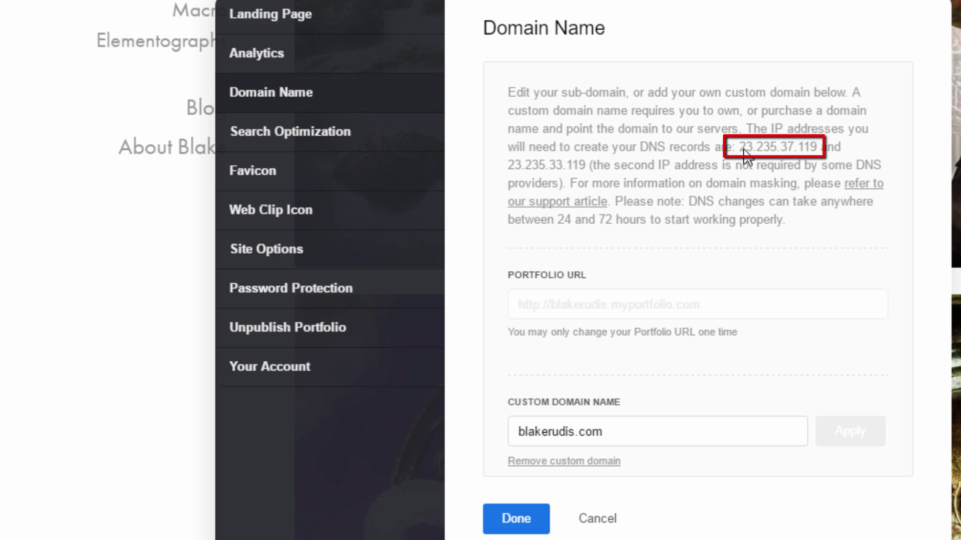
left_click_drag(740, 149, 819, 149)
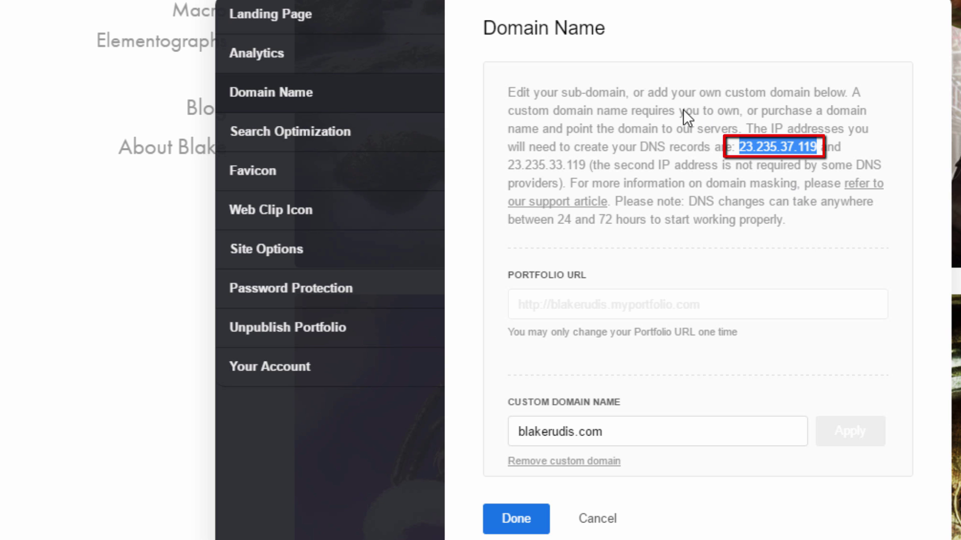
left_click(721, 167)
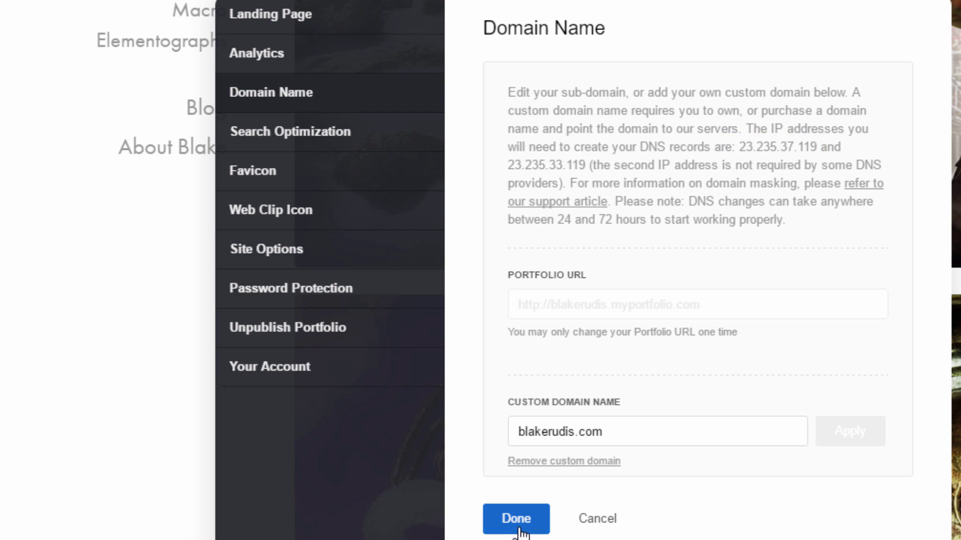
Step: Close the Portfolio settings and search GoDaddy for a name-based .com domain, which is taken
left_click(517, 520)
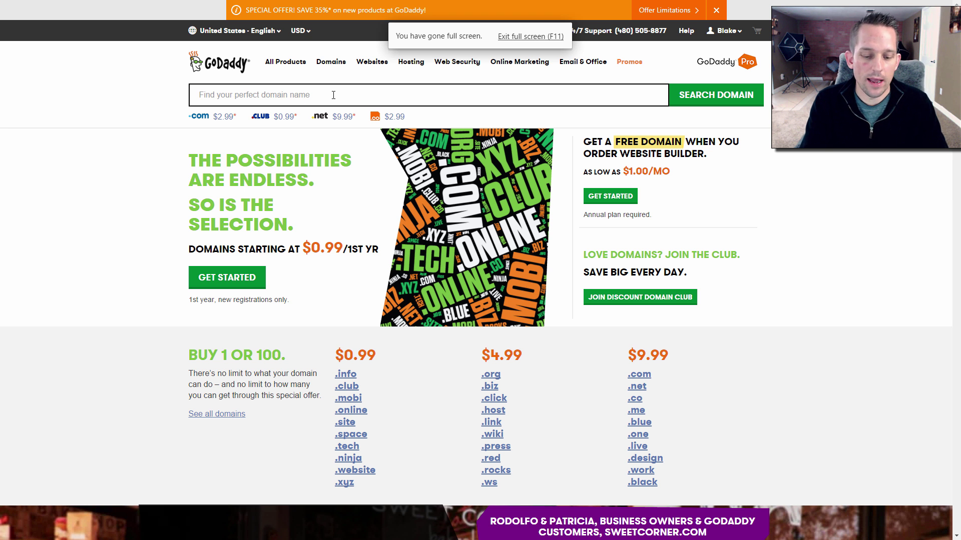
type("johndoe.com")
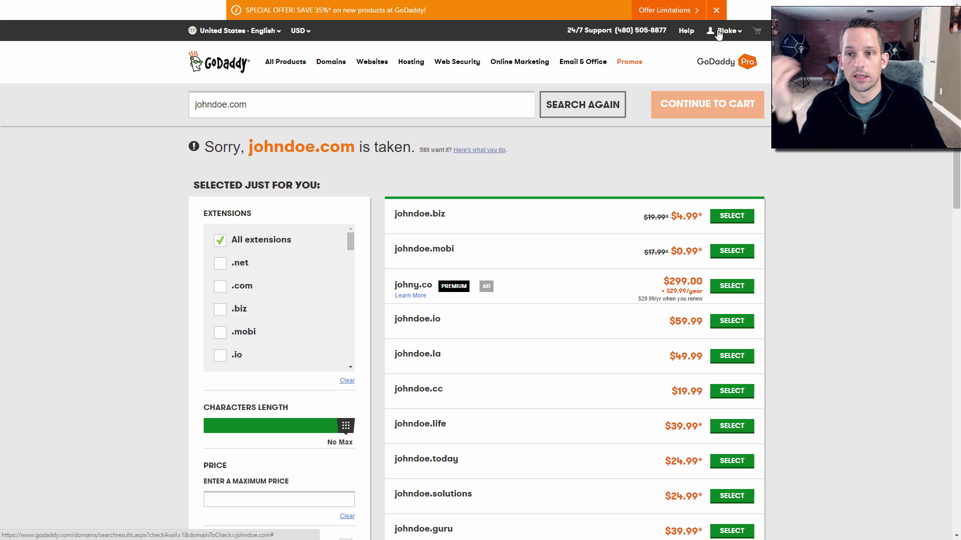
Step: Log in to GoDaddy's Domain Manager through Manage My Domains to list the owned domains
left_click(721, 31)
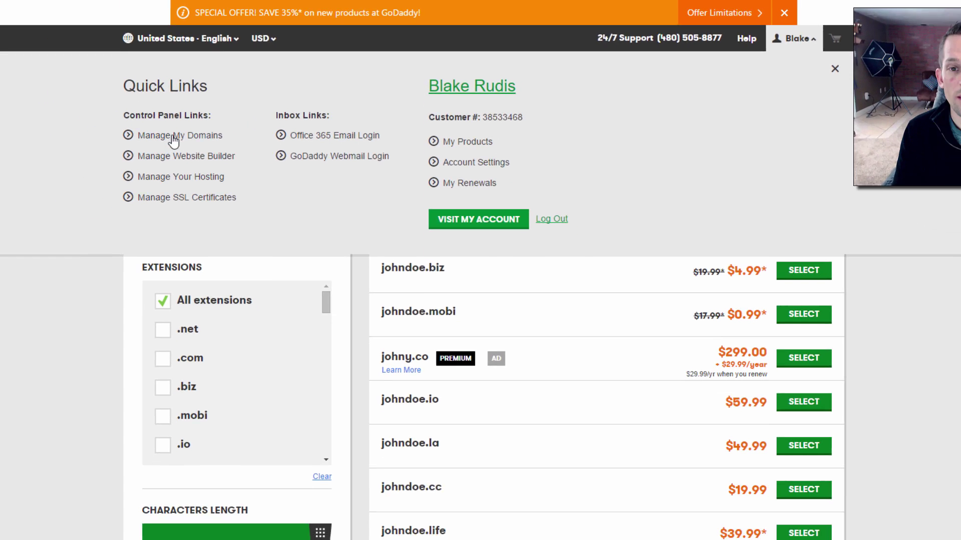
left_click(174, 142)
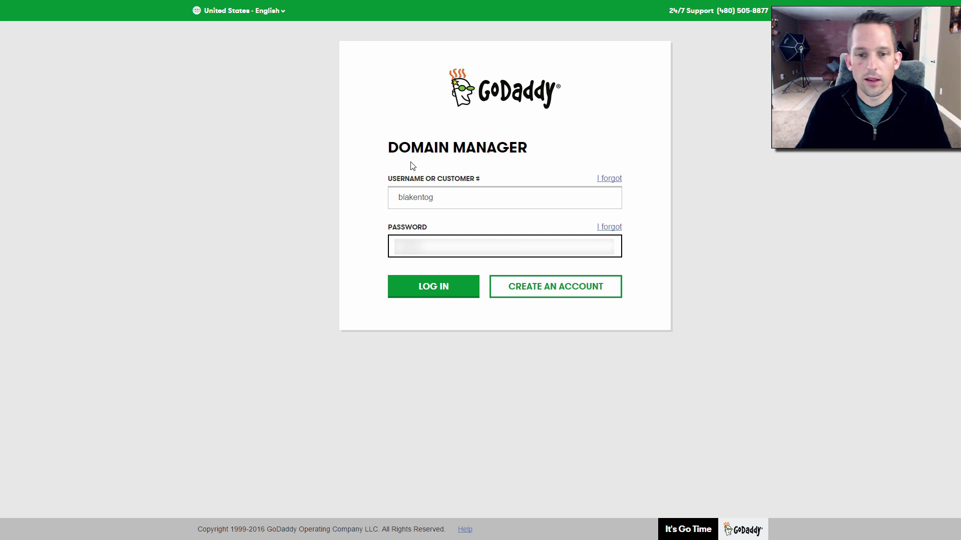
left_click(461, 286)
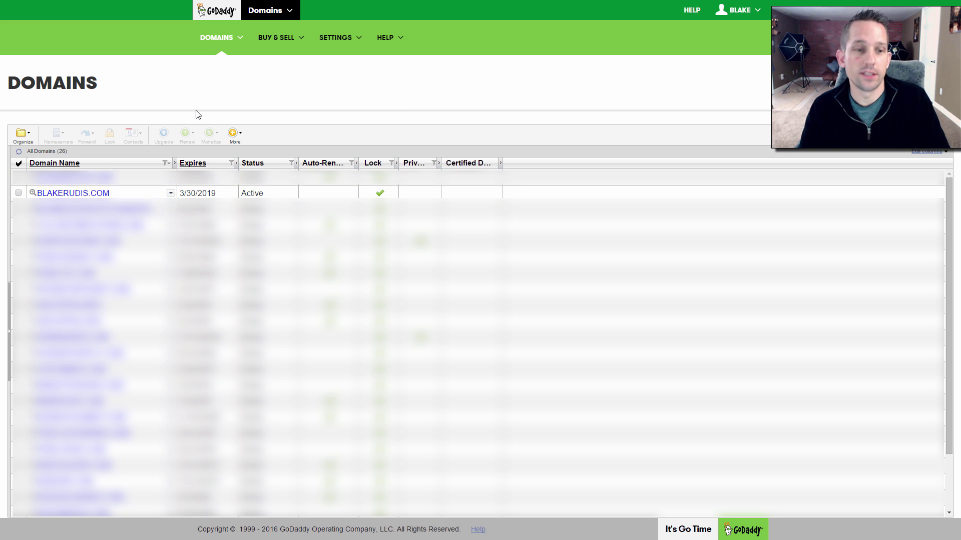
Step: Open the domain's DNS Zone File and start a new zone record with the Record Type list open
left_click(88, 194)
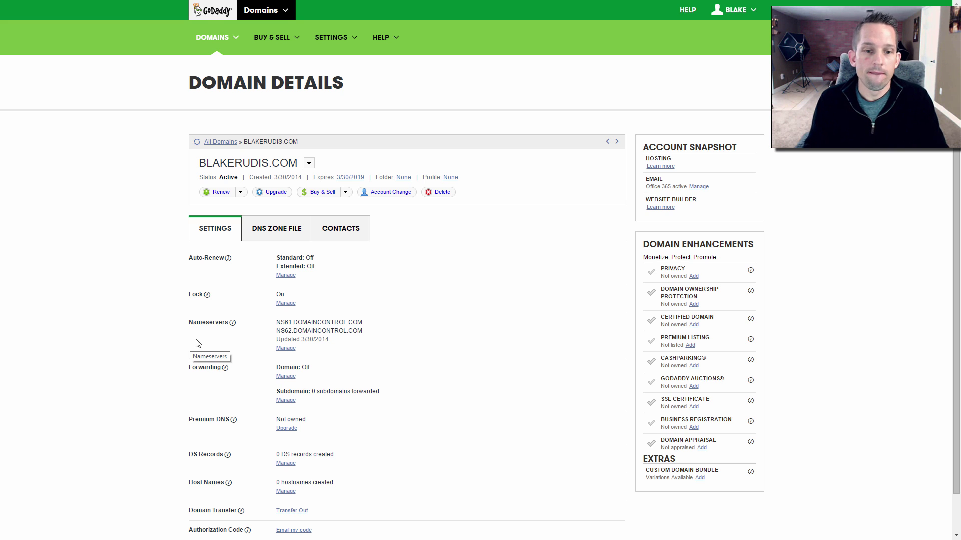
left_click(282, 228)
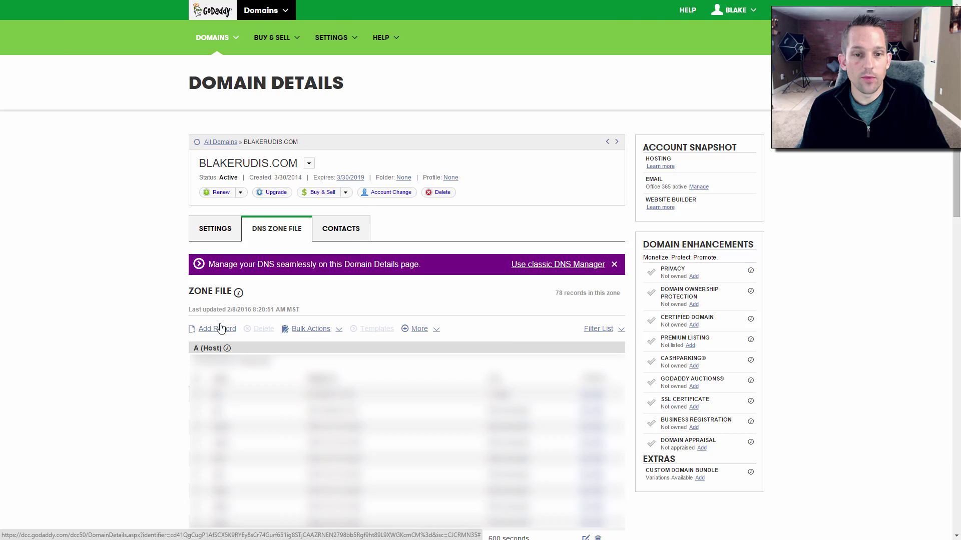
left_click(220, 328)
left_click(408, 270)
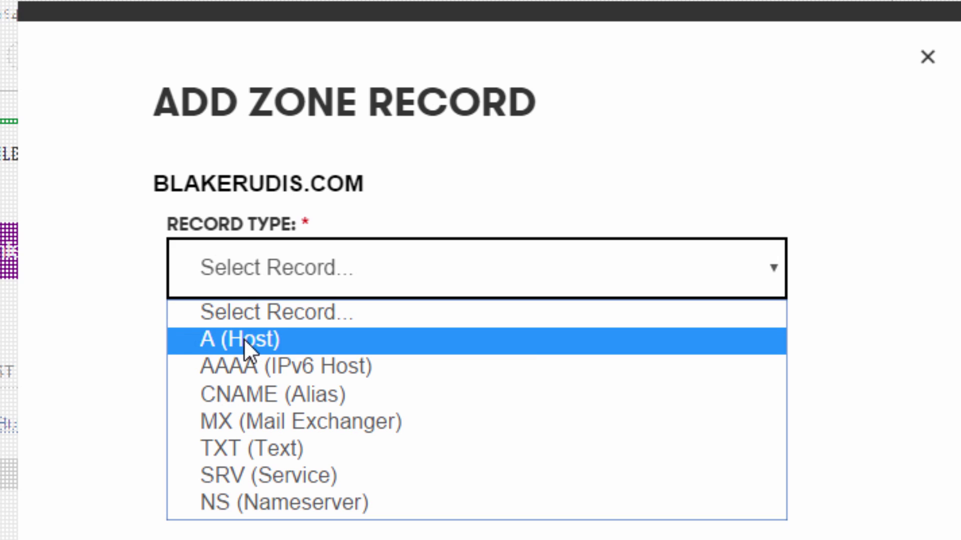
Step: Create an A (Host) record pointing the domain to 23.235.37.119 with a 1 Hour TTL
left_click(244, 340)
scroll(244, 338, "down", 2)
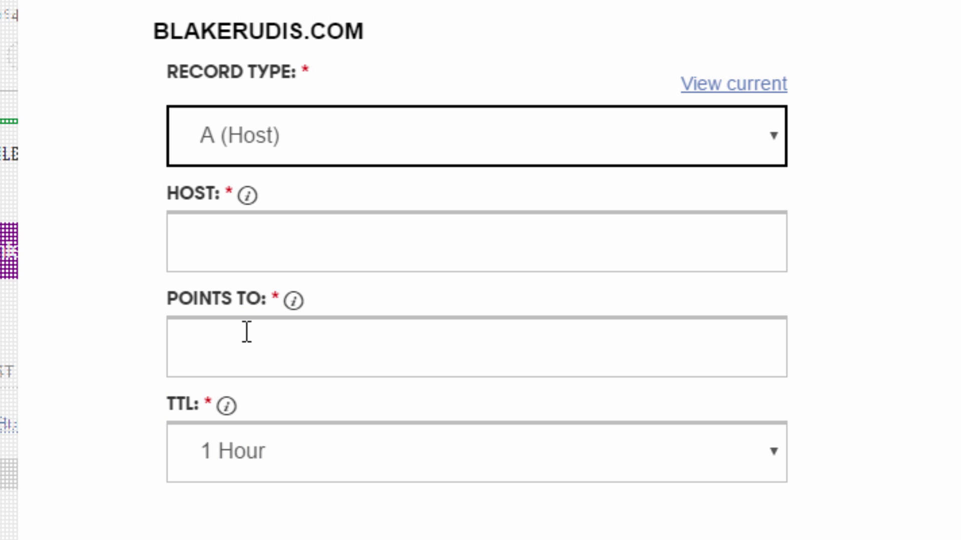
left_click(116, 53)
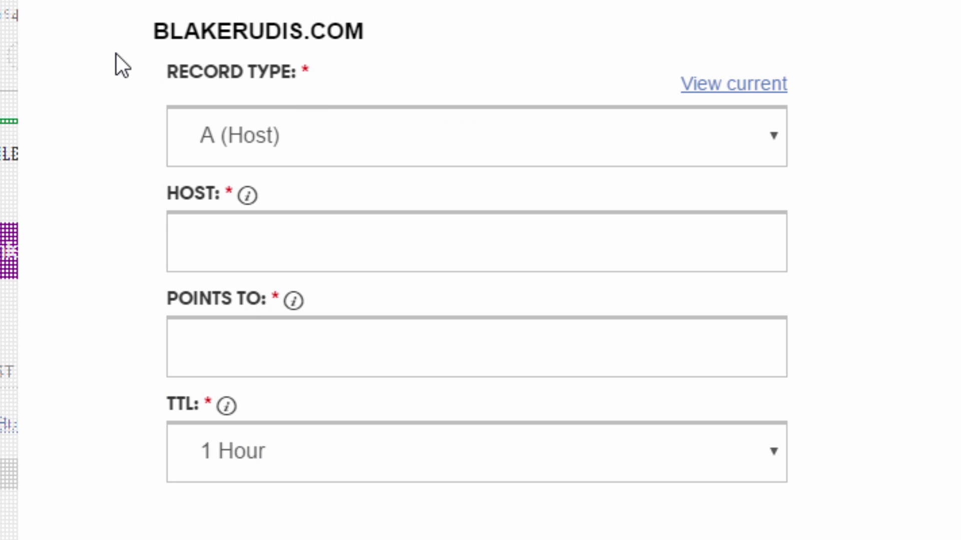
left_click(293, 227)
type("b")
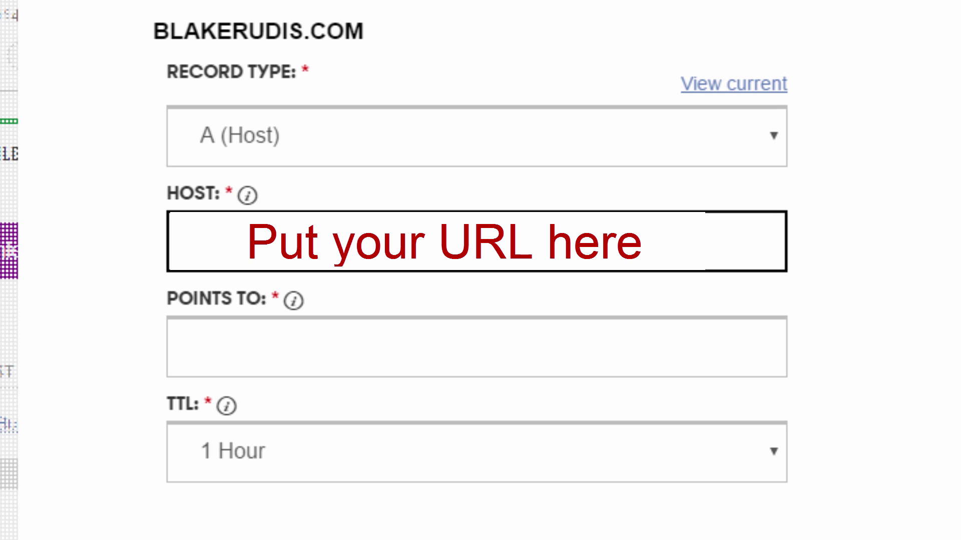
left_click(265, 335)
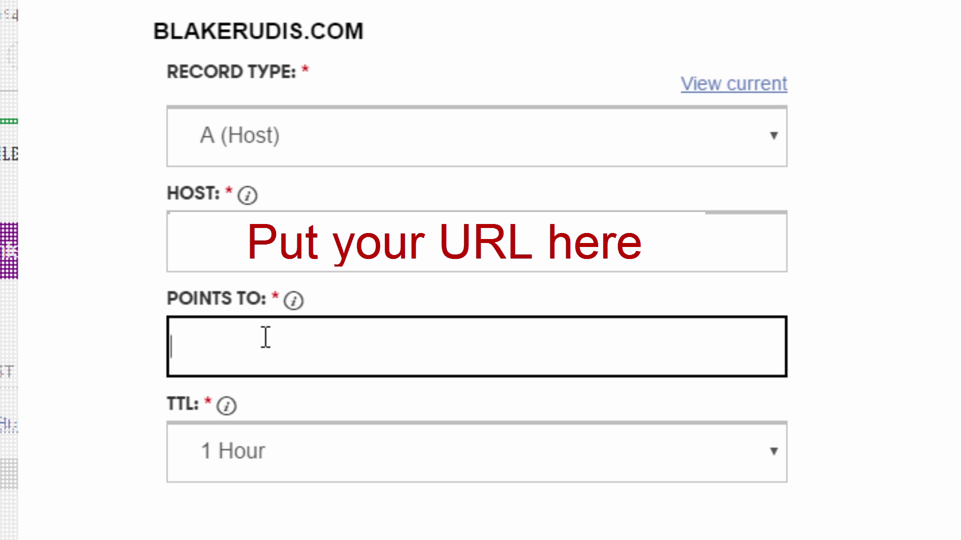
left_click(294, 301)
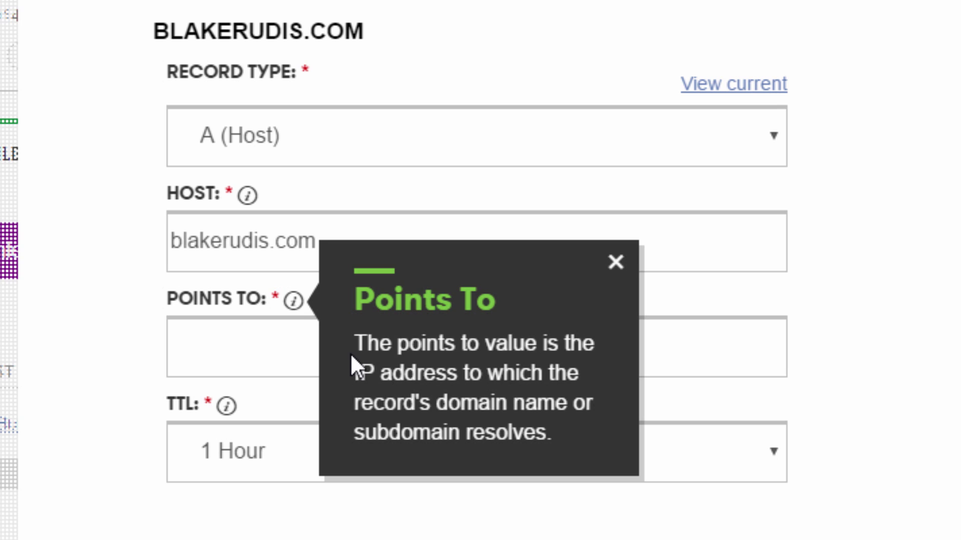
left_click(259, 356)
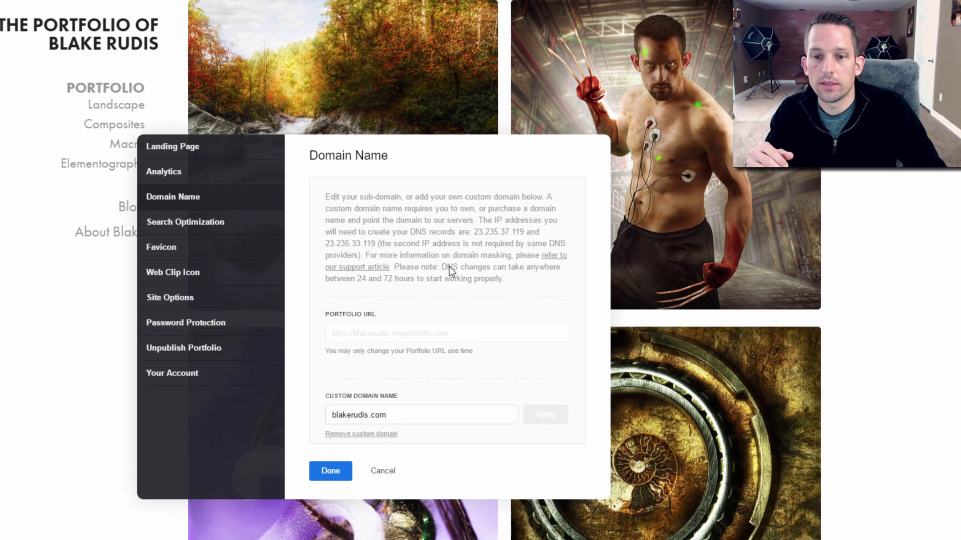
Step: Replace the custom domain name with a sample name-based .com domain and apply it
left_click_drag(539, 227, 593, 237)
left_click(381, 343)
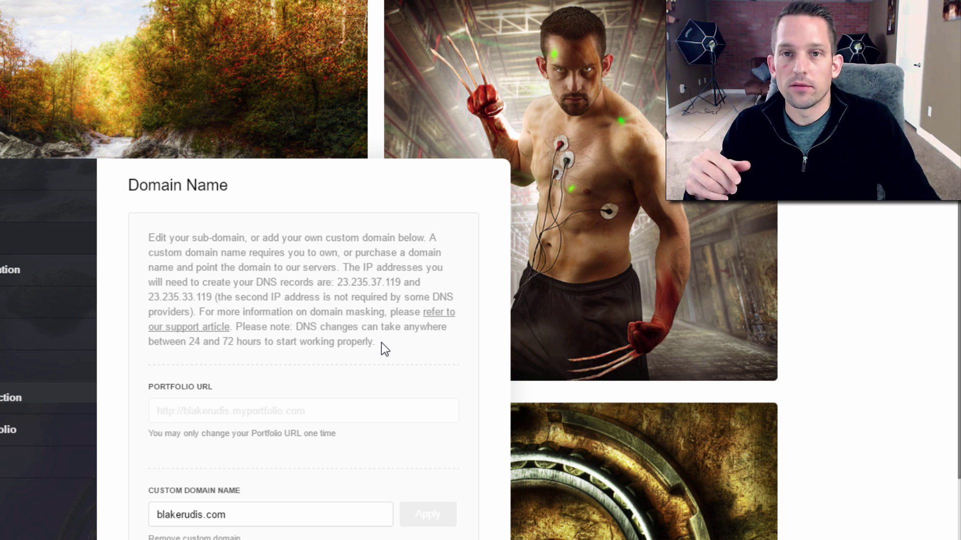
left_click(243, 515)
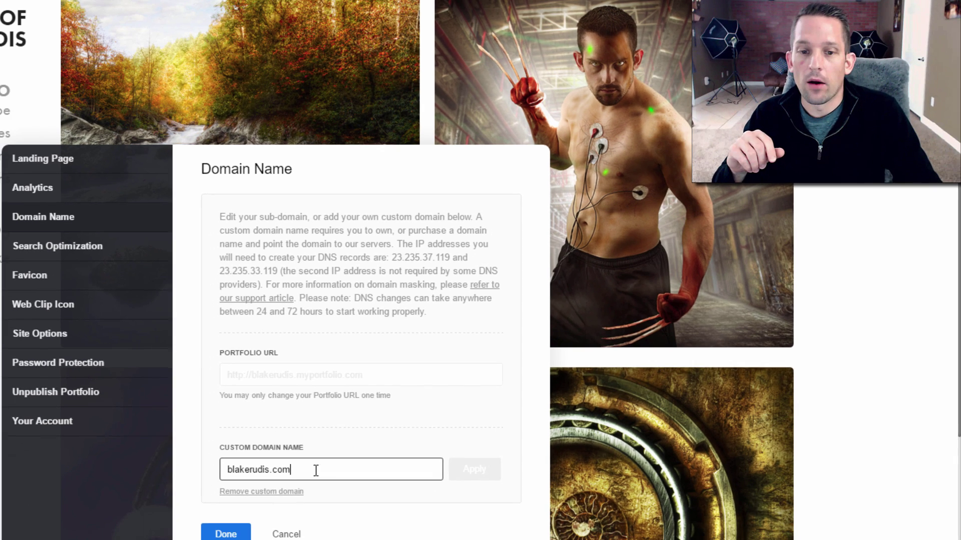
left_click_drag(316, 471, 202, 469)
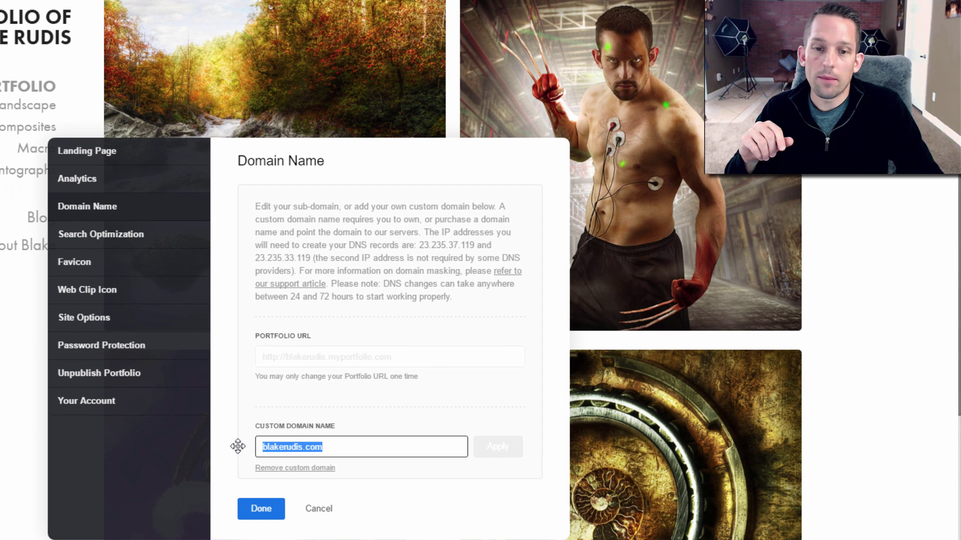
left_click_drag(341, 447, 258, 447)
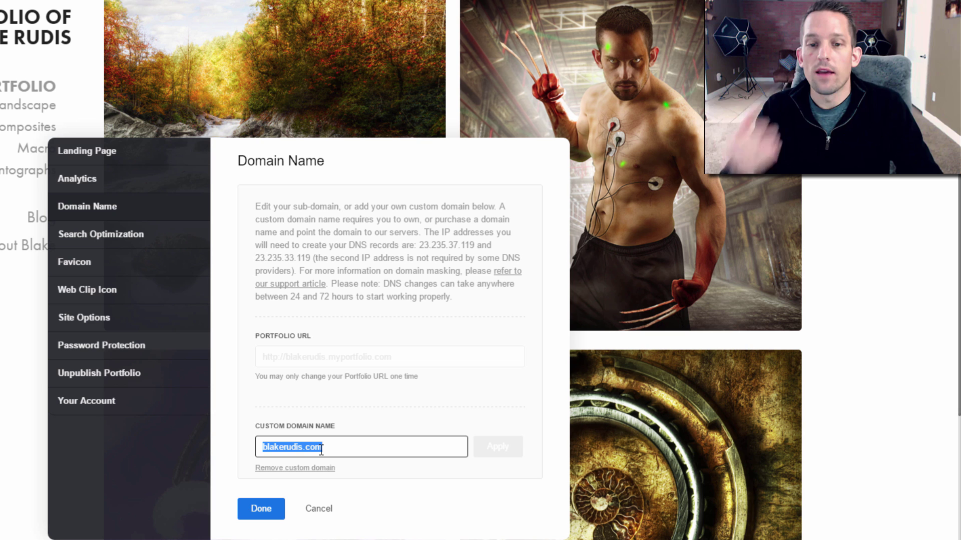
type("johnd")
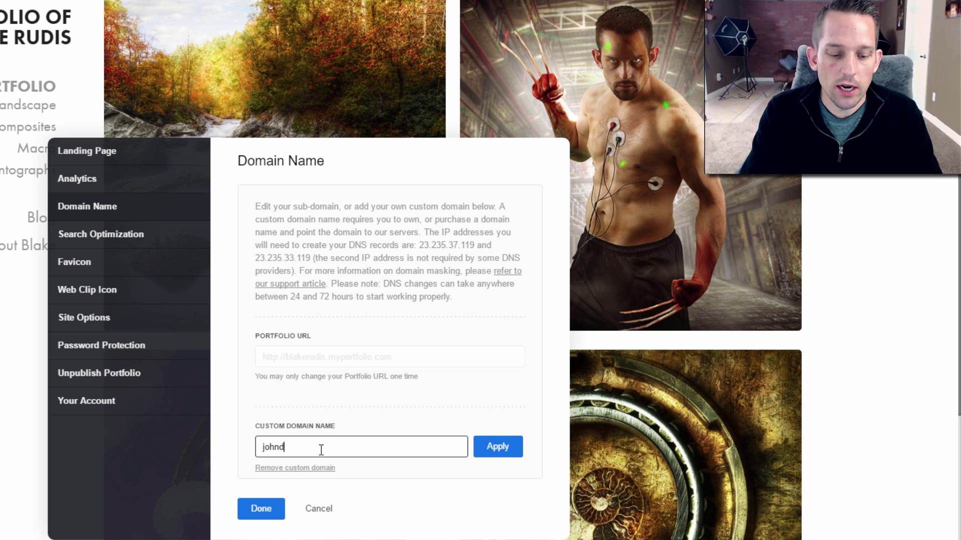
type("oe.com")
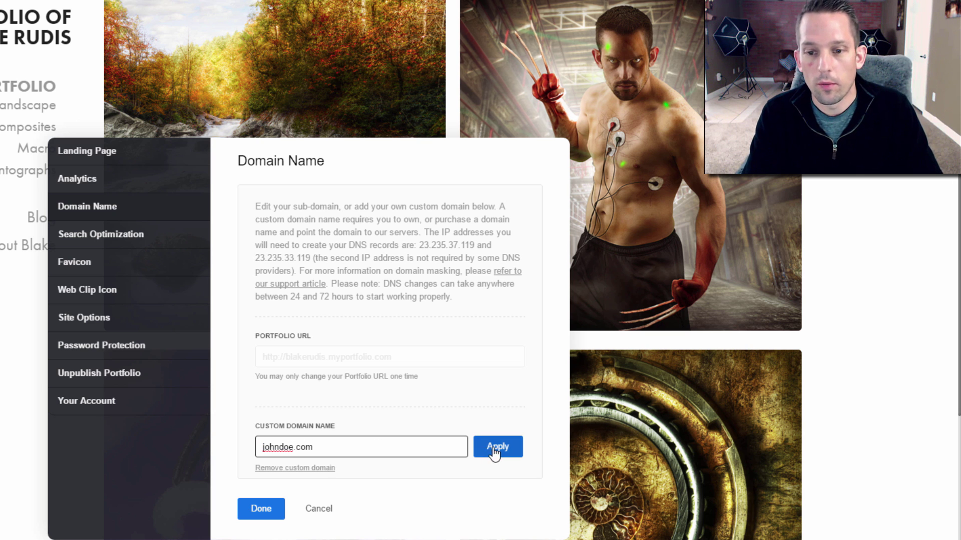
left_click(486, 444)
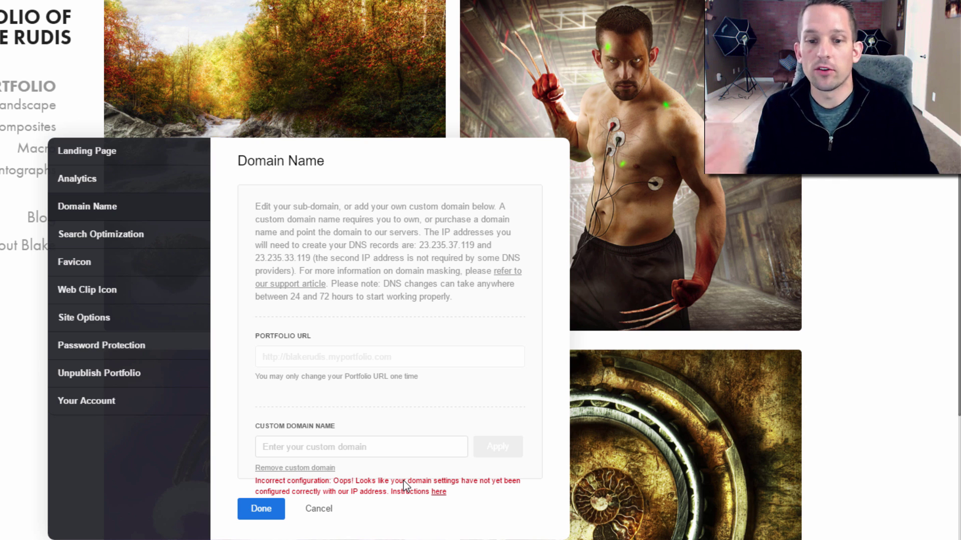
Step: Re-enter the owned domain as the custom domain name and close the settings
left_click(330, 445)
type("blakerud")
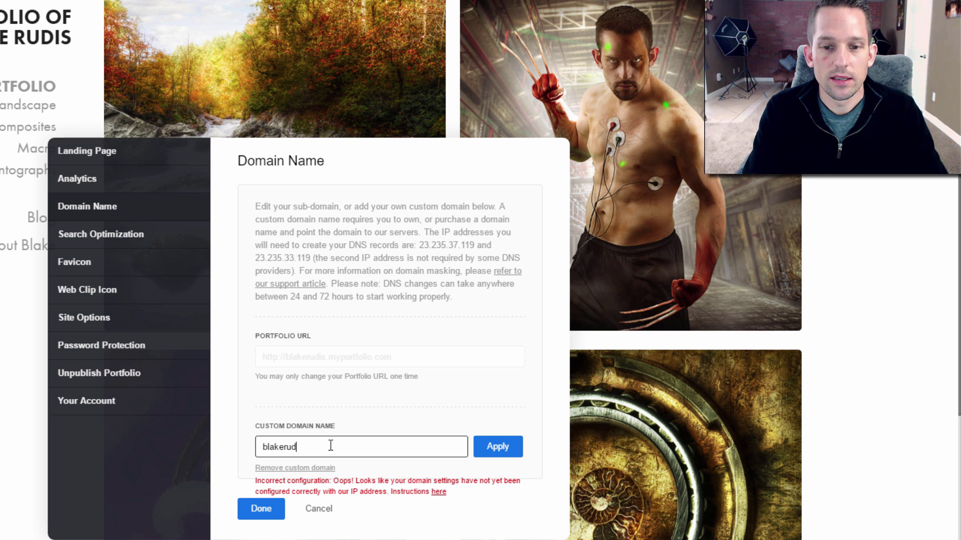
type("is.com")
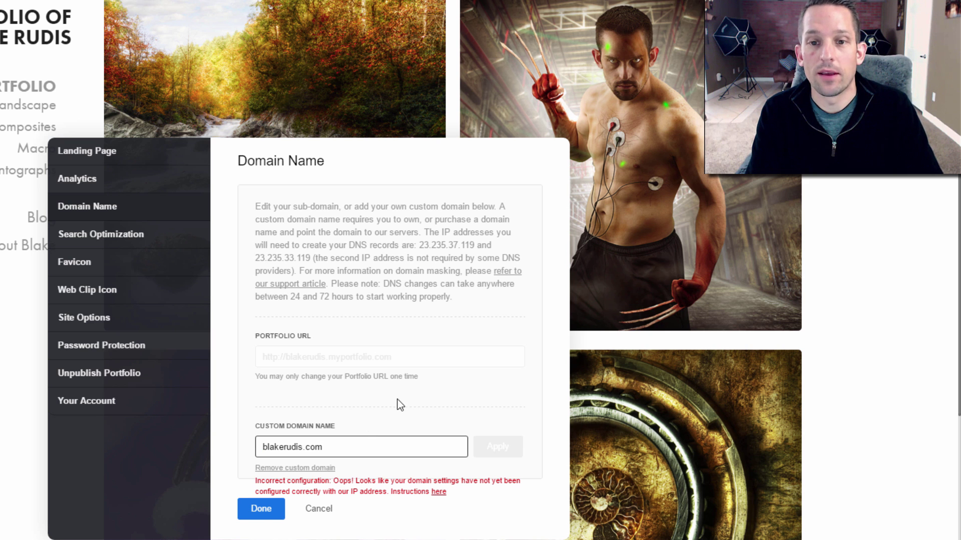
left_click(261, 509)
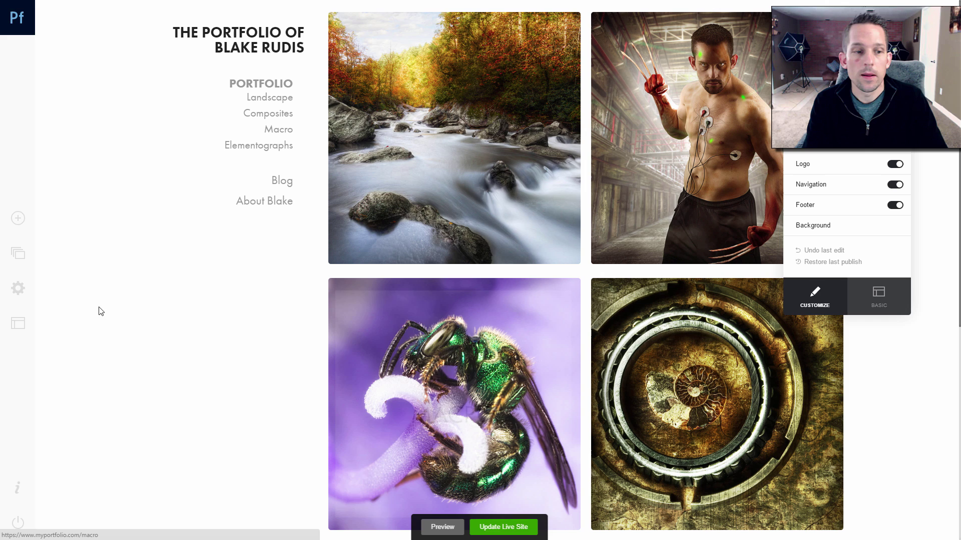
left_click(17, 289)
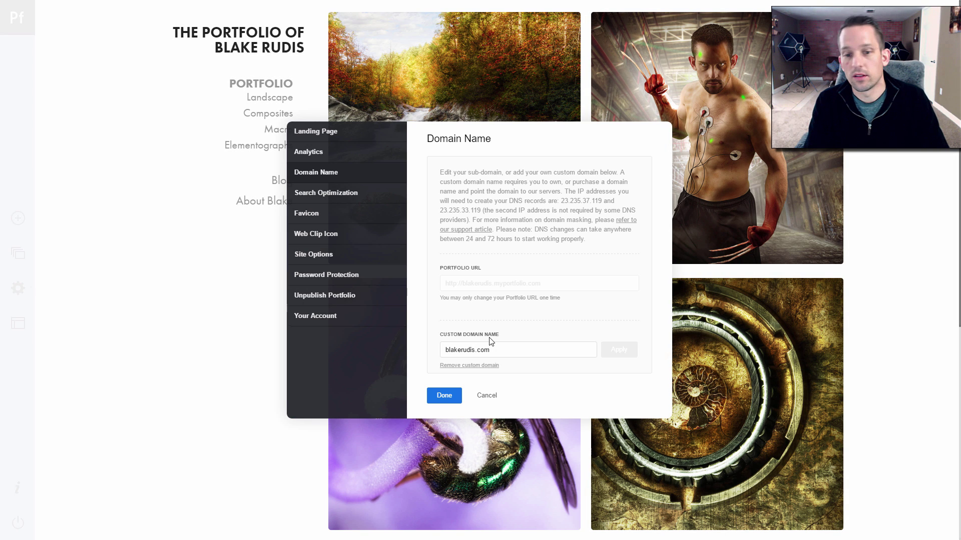
left_click(443, 395)
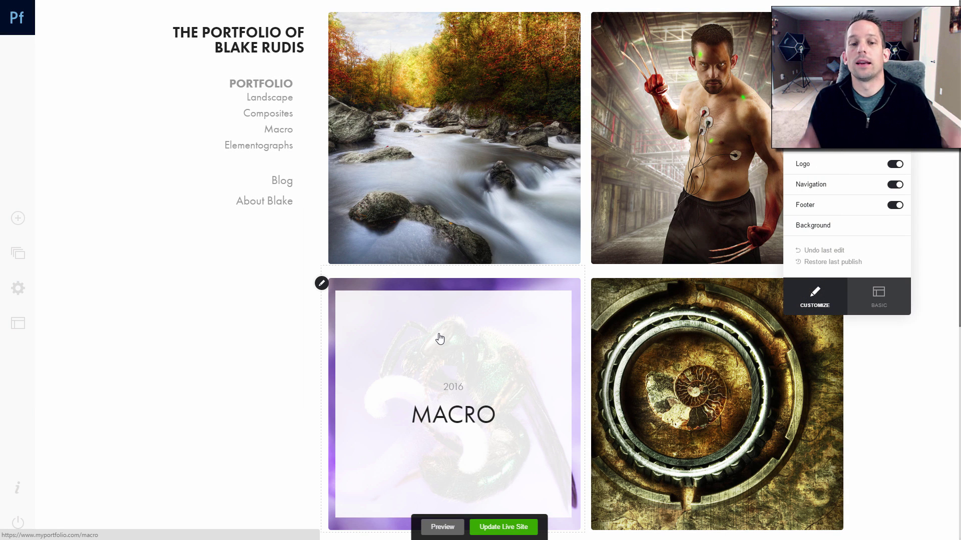